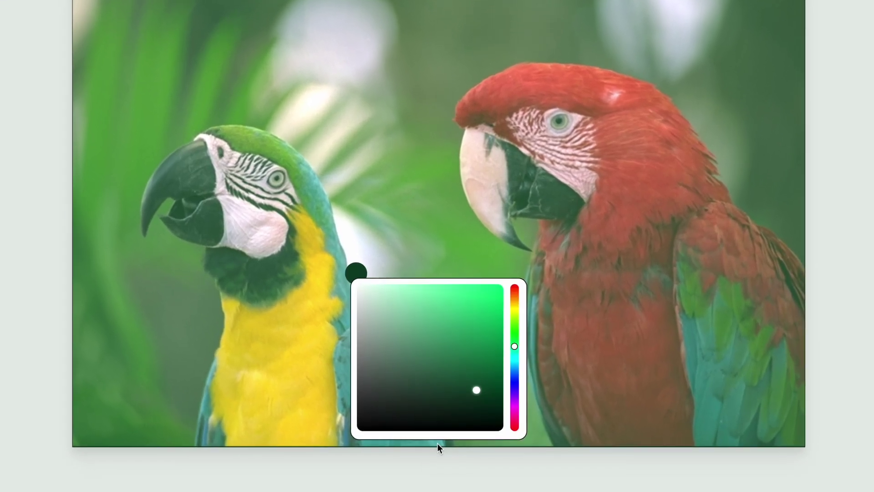
- Shift the overlay tint toward green and try the Multiply and Hard Light blend modes
left_click(471, 400)
left_click_drag(517, 318, 517, 307)
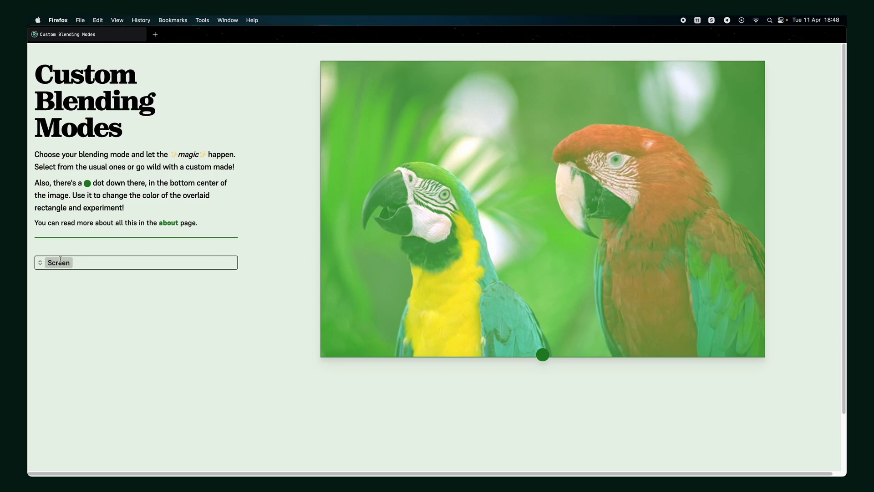
left_click(68, 262)
left_click(68, 276)
key("Down")
left_click(94, 304)
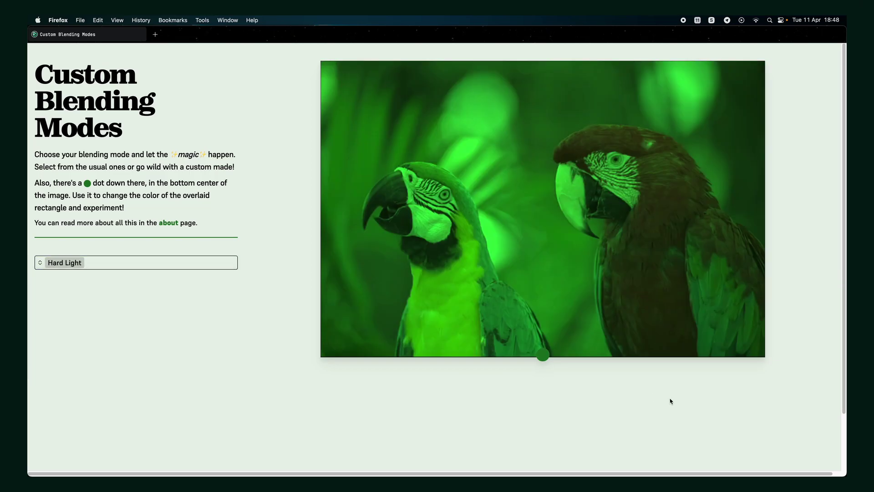
- Pick a brighter overlay colour and switch to the Custom mode with the bg / fg formula
left_click(546, 356)
left_click(561, 277)
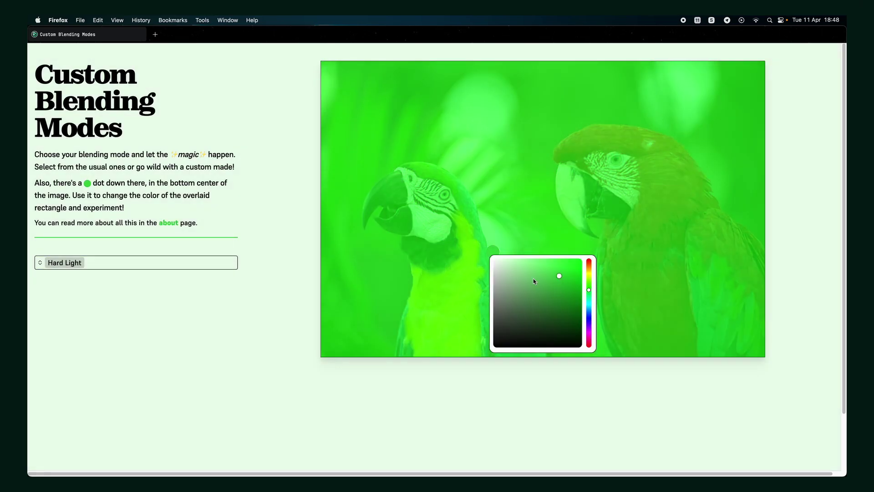
left_click(91, 263)
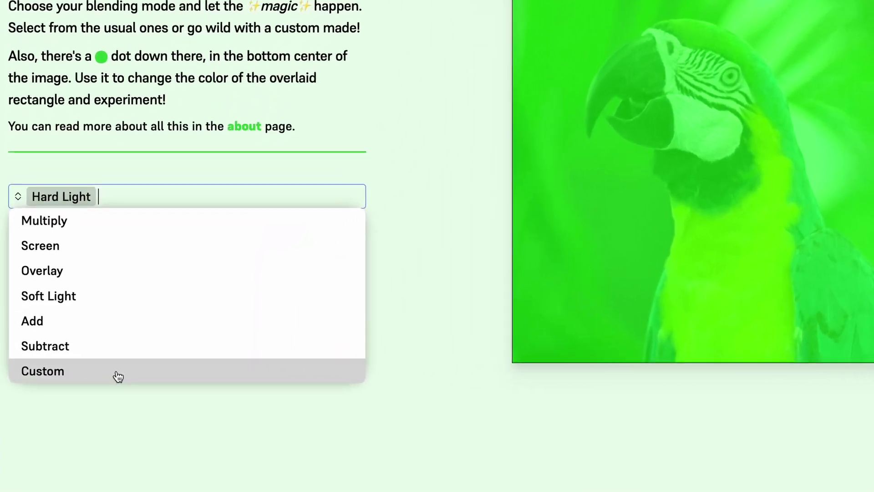
left_click(86, 370)
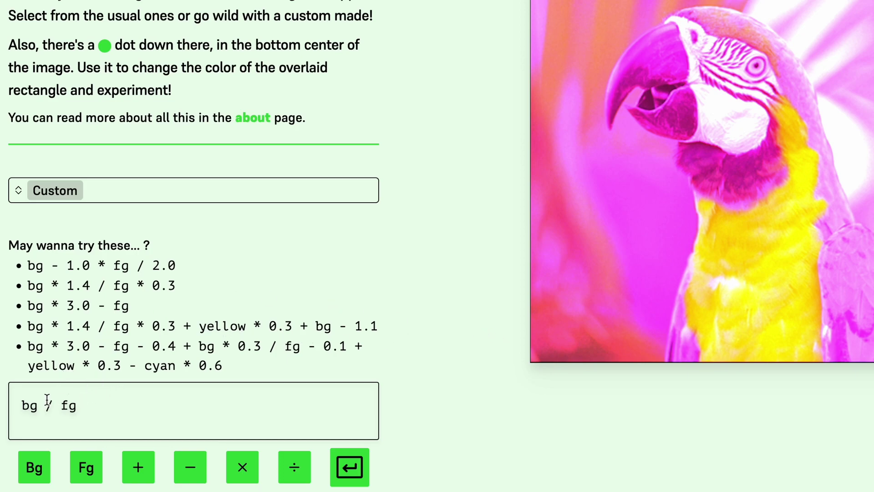
- Tint the overlay teal with the dot's colour picker
left_click_drag(70, 405, 12, 404)
key("Right")
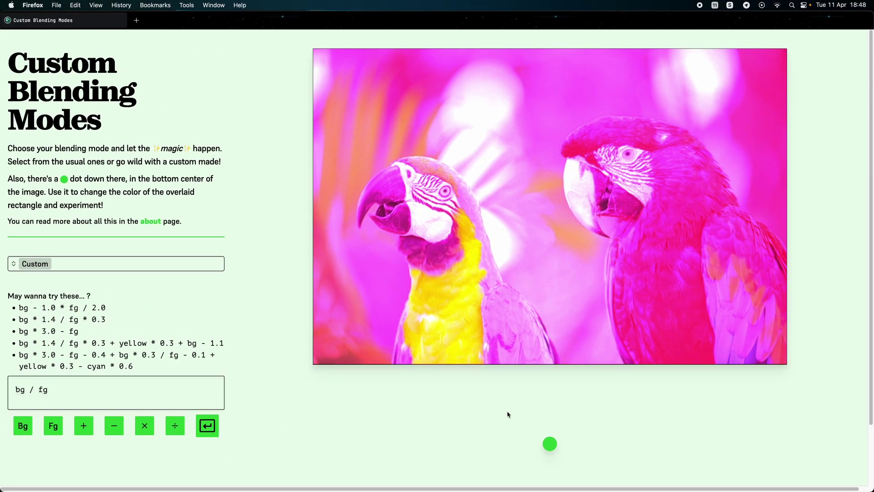
left_click(797, 478)
left_click_drag(561, 379, 599, 392)
left_click(344, 404)
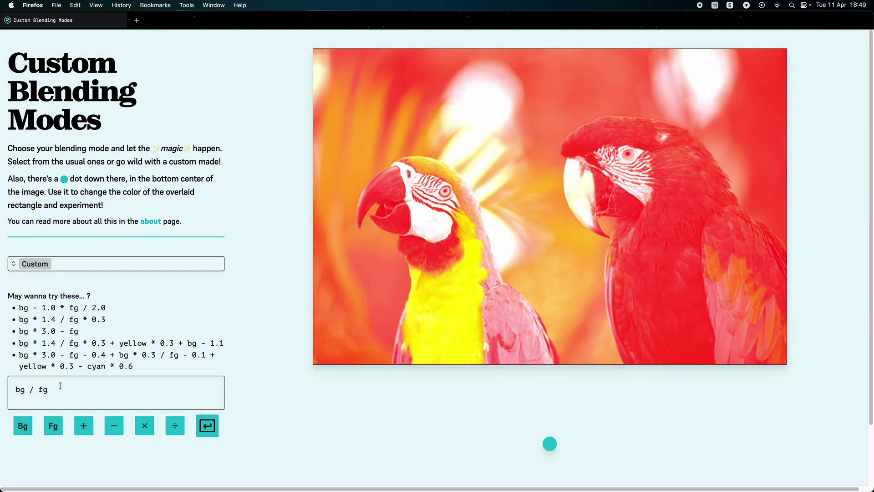
- Replace the formula with bg * 1.4 / fg * 0.3 and apply it
left_click(62, 388)
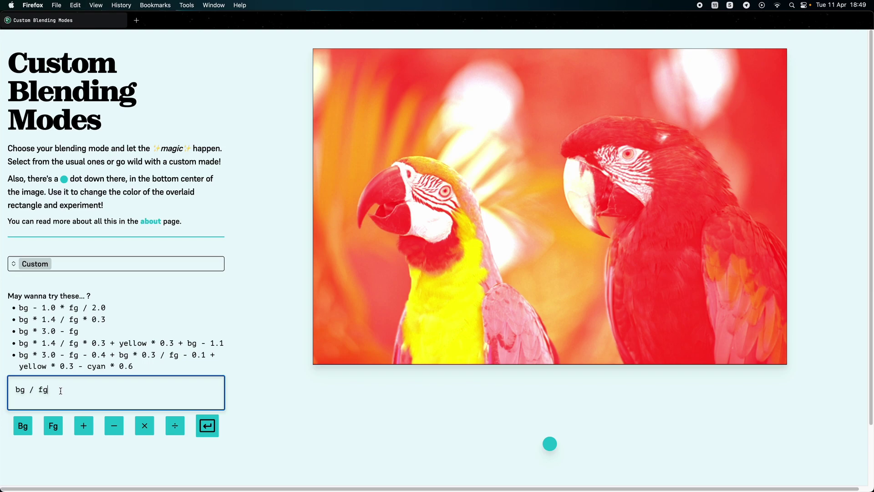
type("- 0.3")
key("Return")
key("super+a")
type("bg * 1.4 / fg * 0.3")
left_click(215, 428)
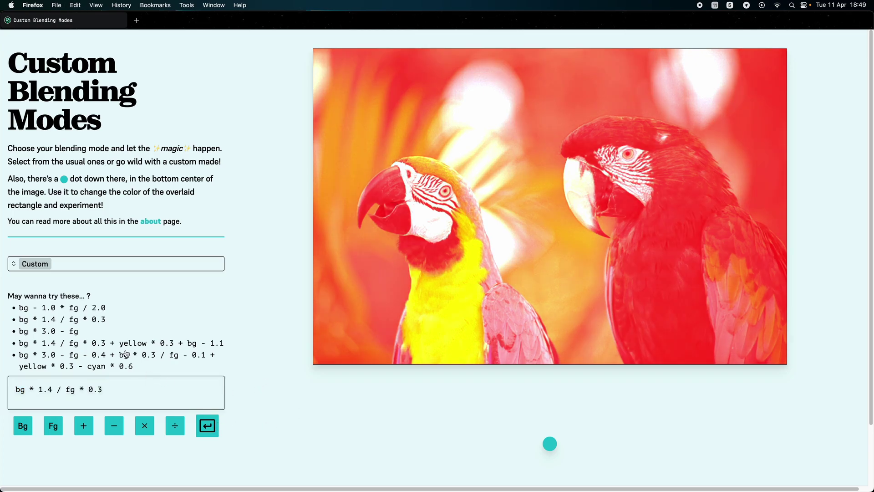
- Load and apply the fifth suggested formula, then darken the overlay colour
left_click(119, 362)
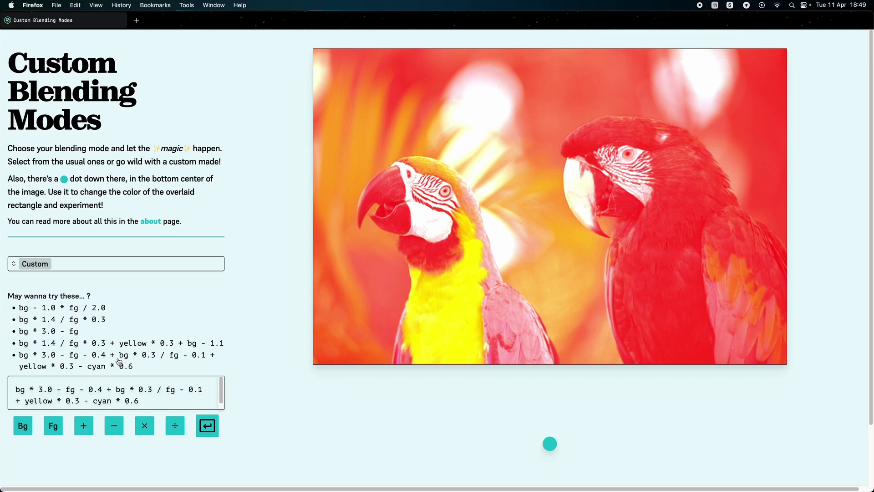
left_click(202, 427)
left_click(550, 443)
left_click_drag(572, 359, 533, 406)
left_click(111, 401)
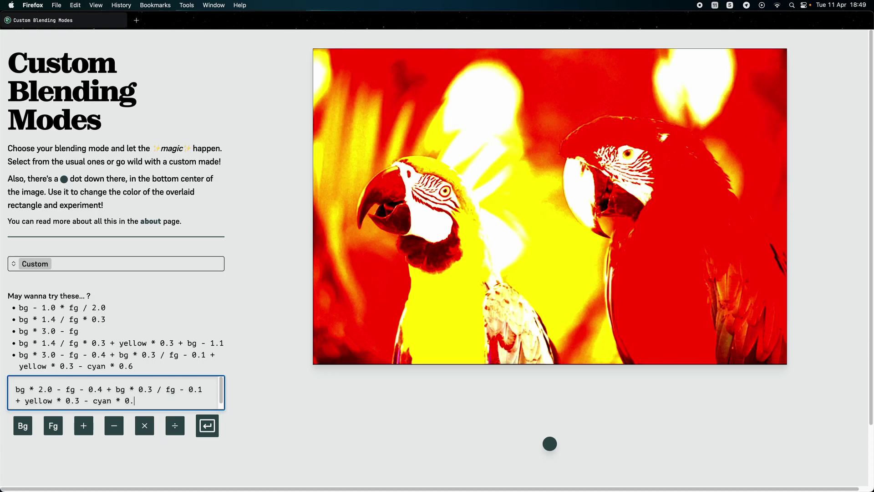
- Change the overlay to bright cyan, then shift it to yellow-green
left_click(550, 444)
left_click(577, 367)
left_click_drag(599, 390, 599, 360)
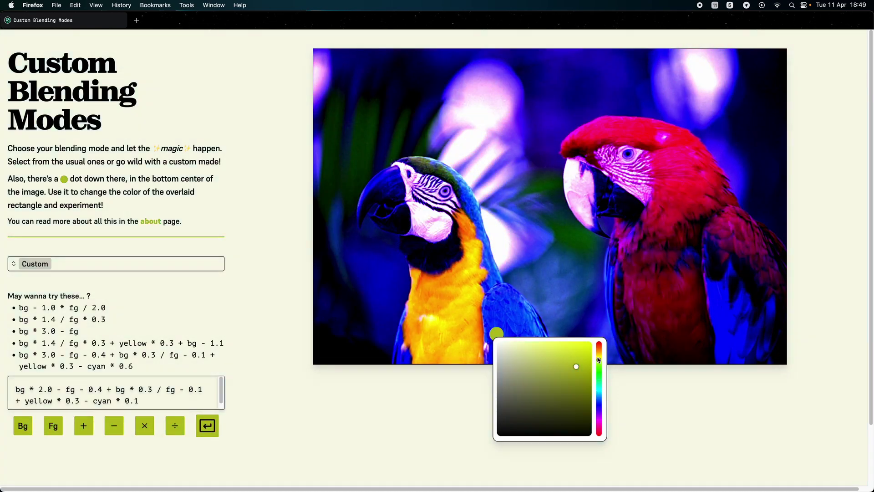
left_click(314, 459)
- Change the formula's last term to cyan * 0.9 and darken the overlay to near-black olive
left_click(128, 401)
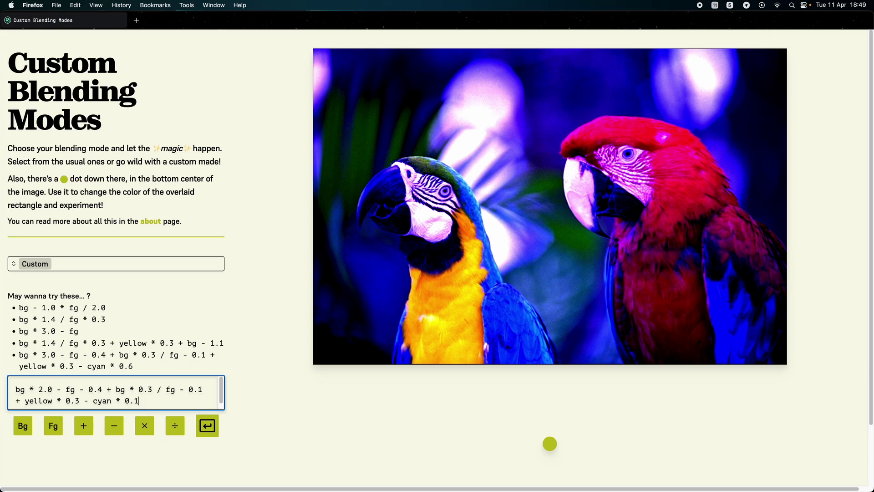
key("BackSpace")
type("9")
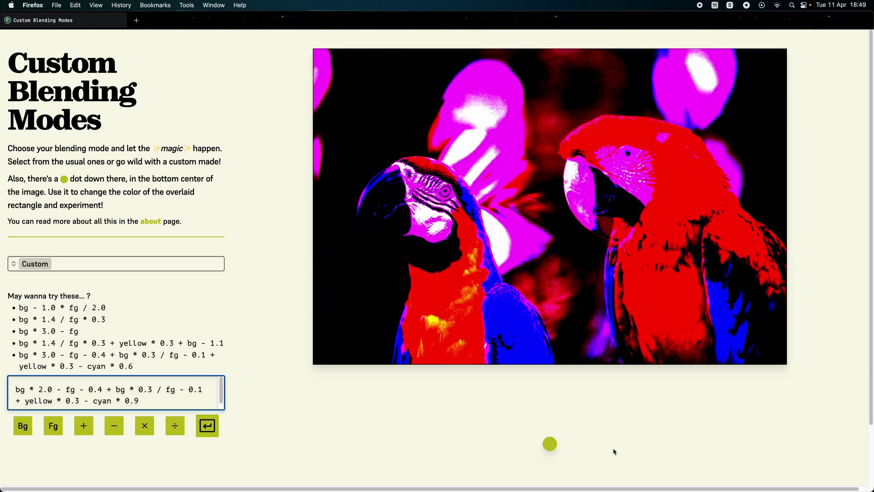
left_click(555, 445)
left_click_drag(572, 392, 543, 357)
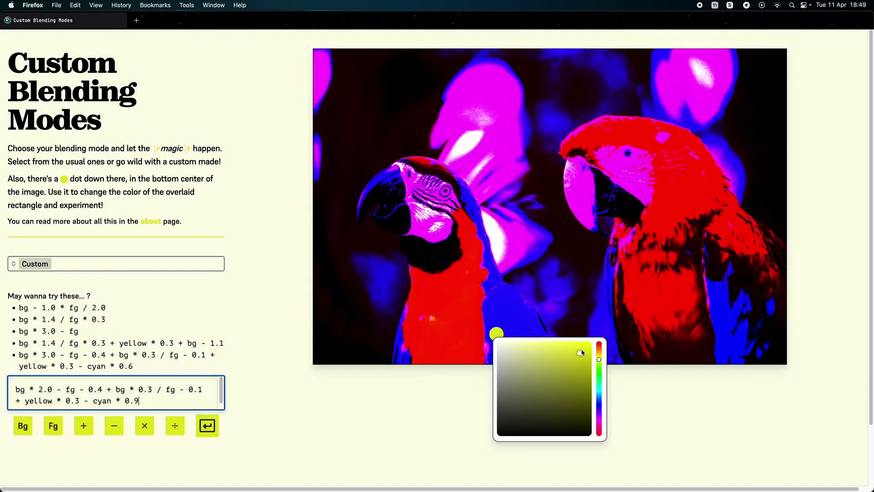
left_click_drag(581, 353, 578, 419)
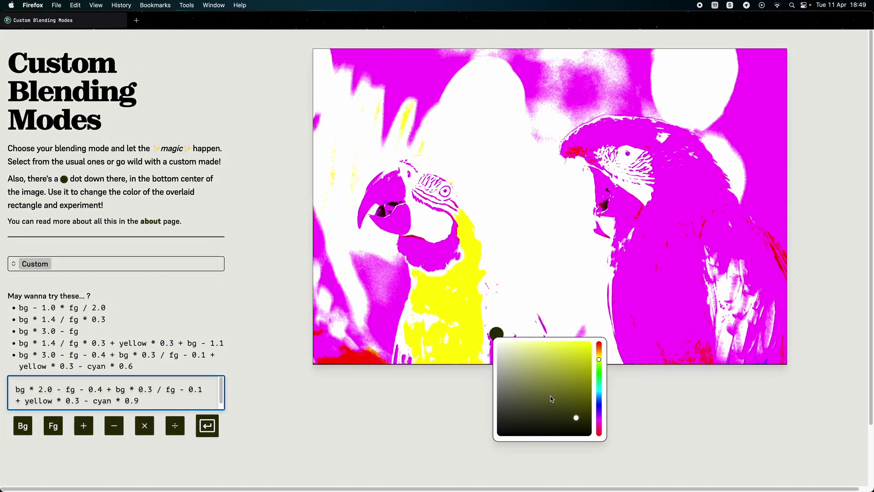